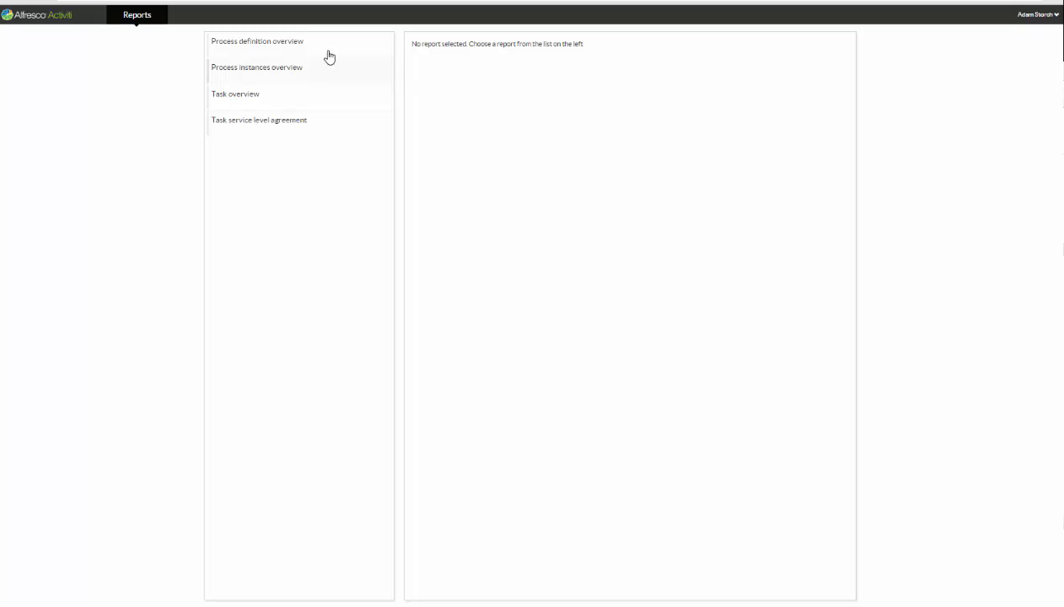
# Open the Task overview report from the Analytics Reports list
pyautogui.click(226, 98)
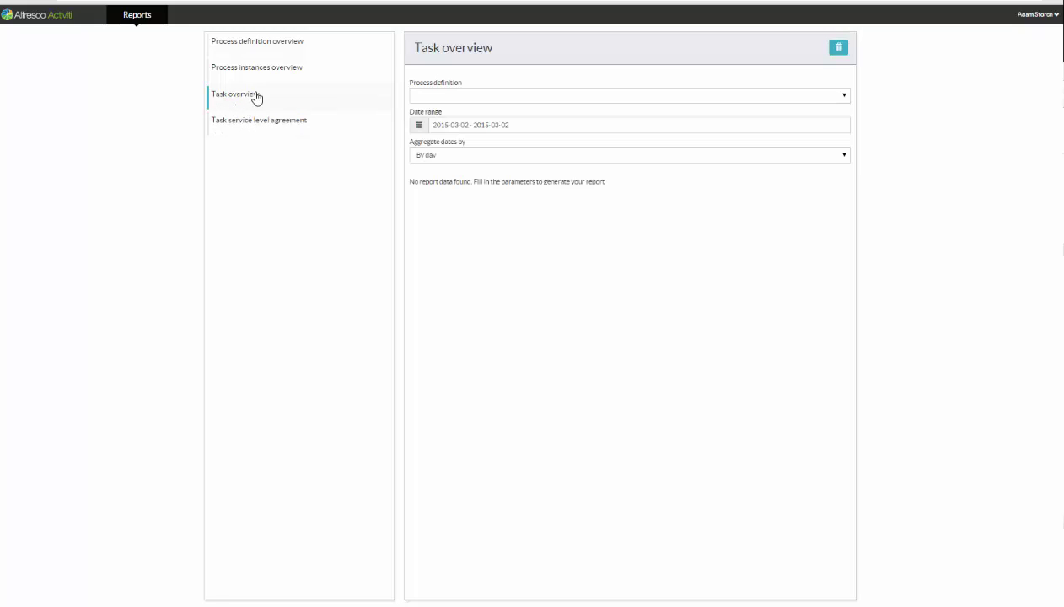
# Generate the Task overview for Hardware Request (v 20) with a custom 1–31 March 2015 range
pyautogui.click(466, 99)
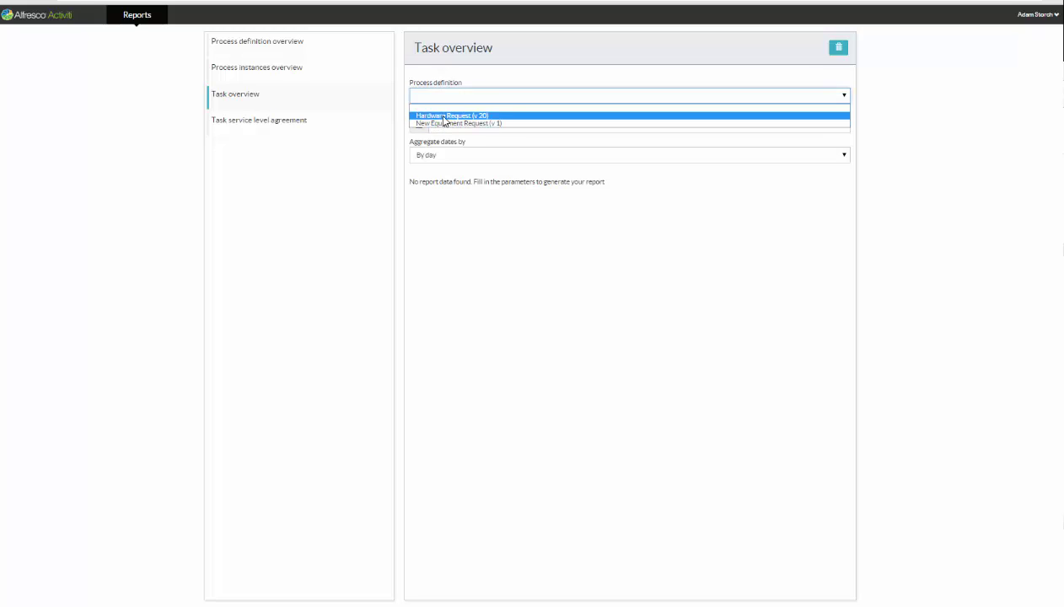
pyautogui.click(445, 116)
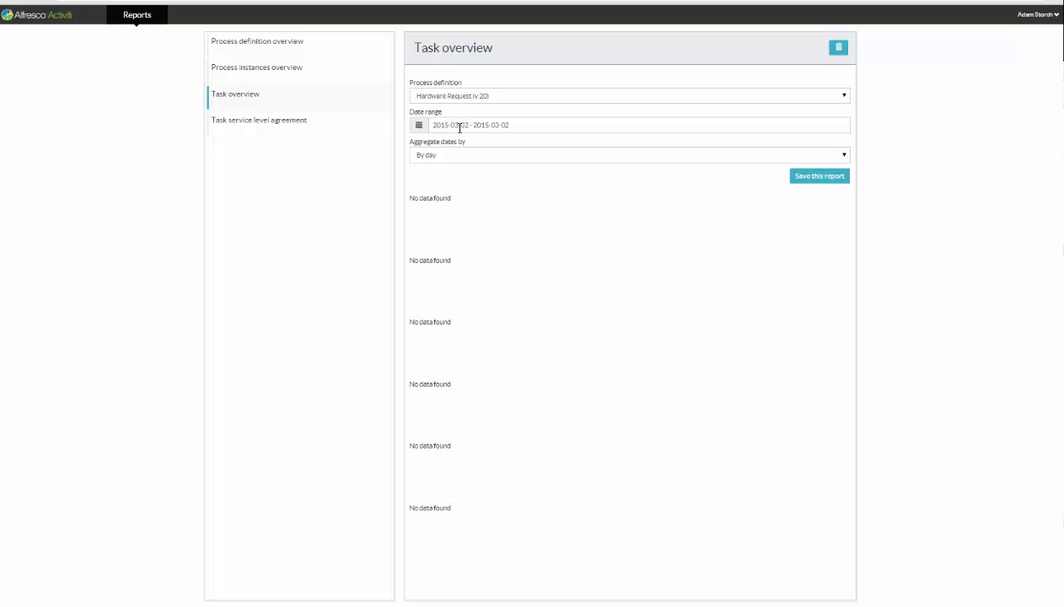
pyautogui.click(813, 128)
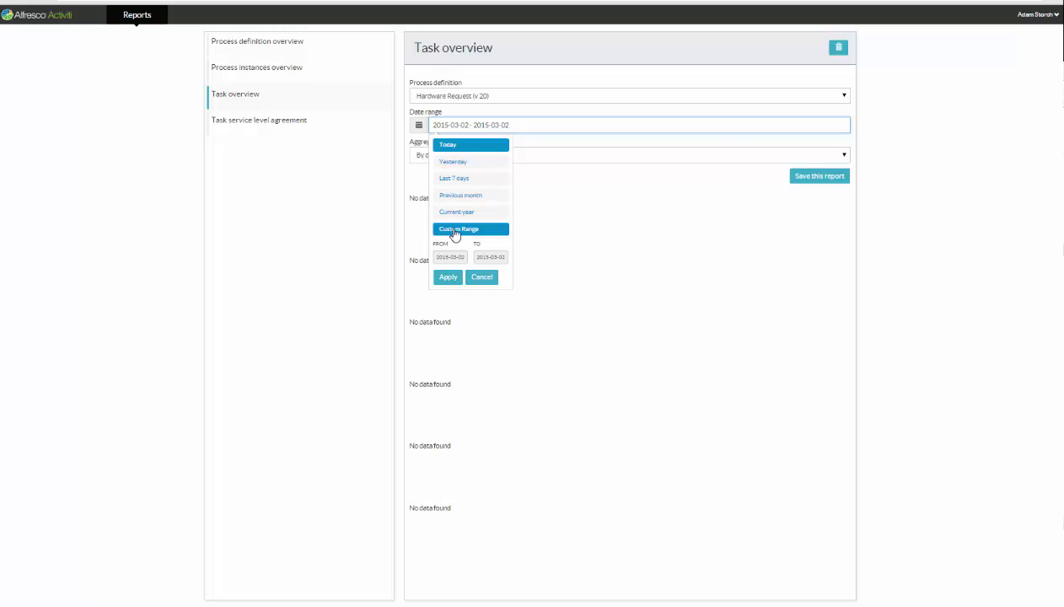
pyautogui.click(456, 237)
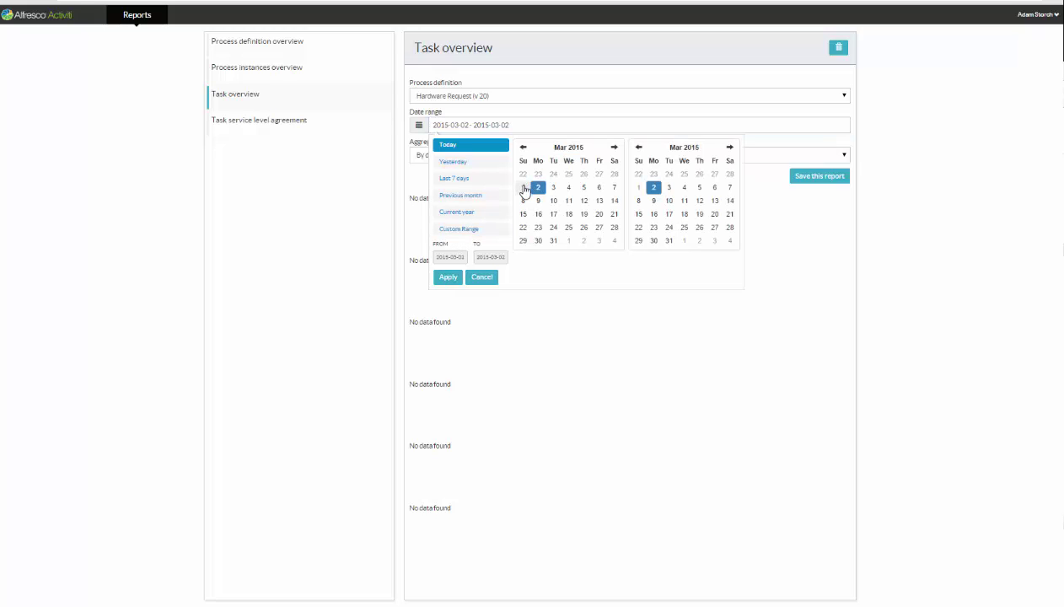
pyautogui.click(524, 187)
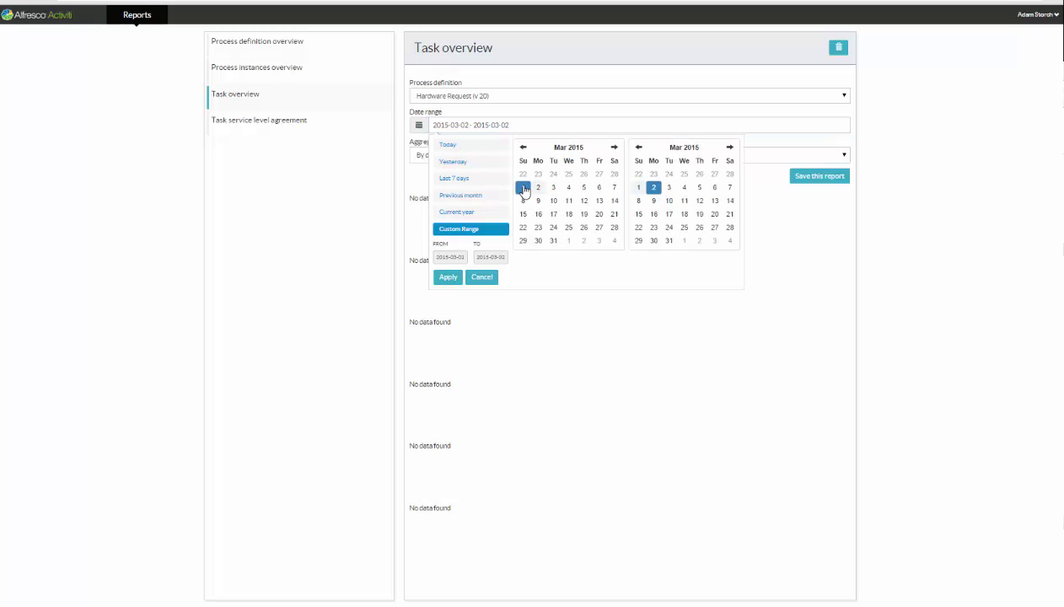
pyautogui.click(670, 242)
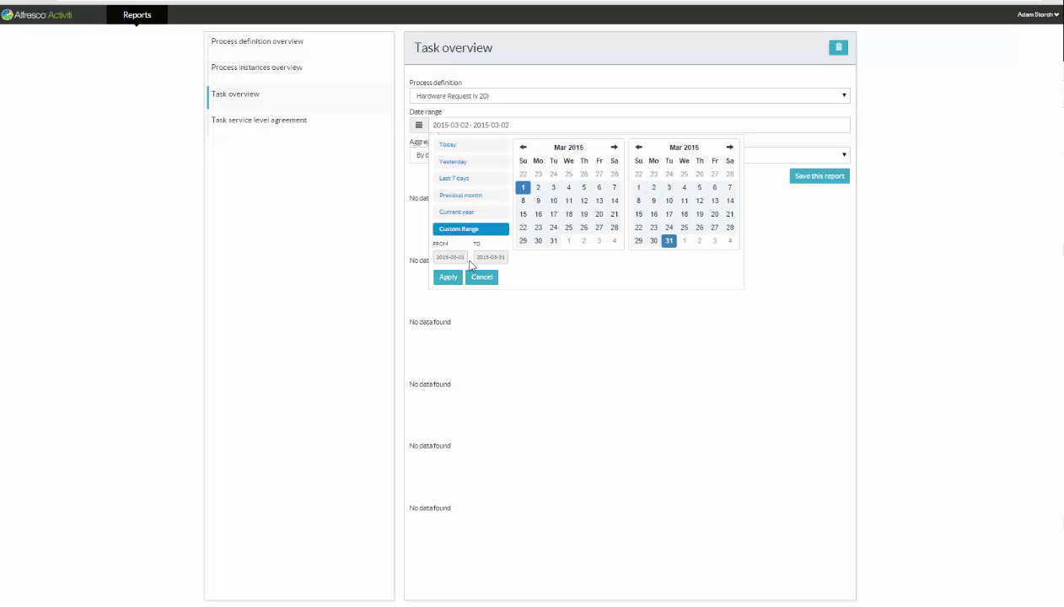
pyautogui.click(448, 278)
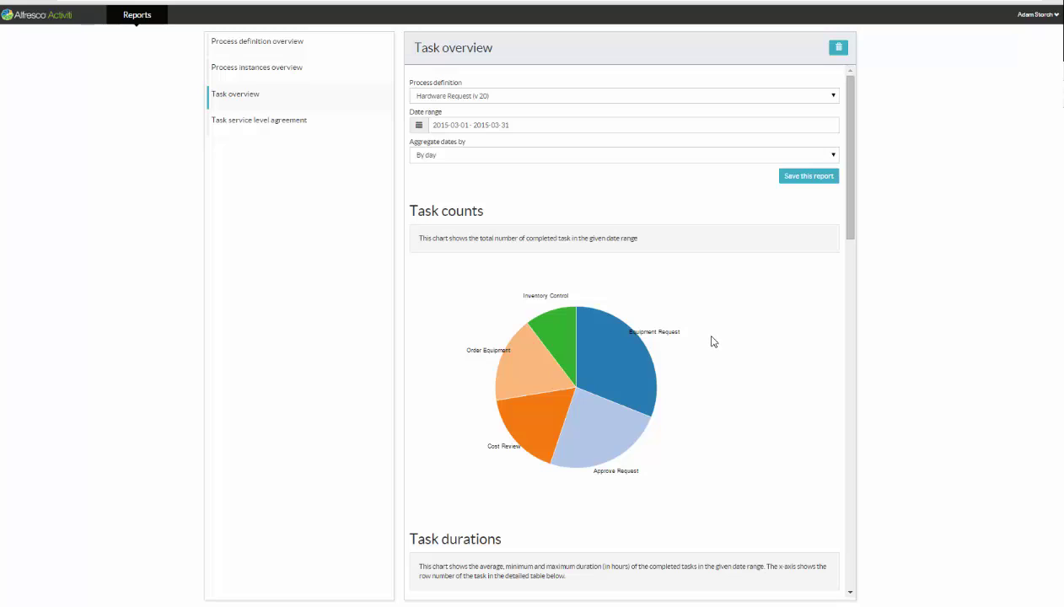
pyautogui.moveTo(624, 366)
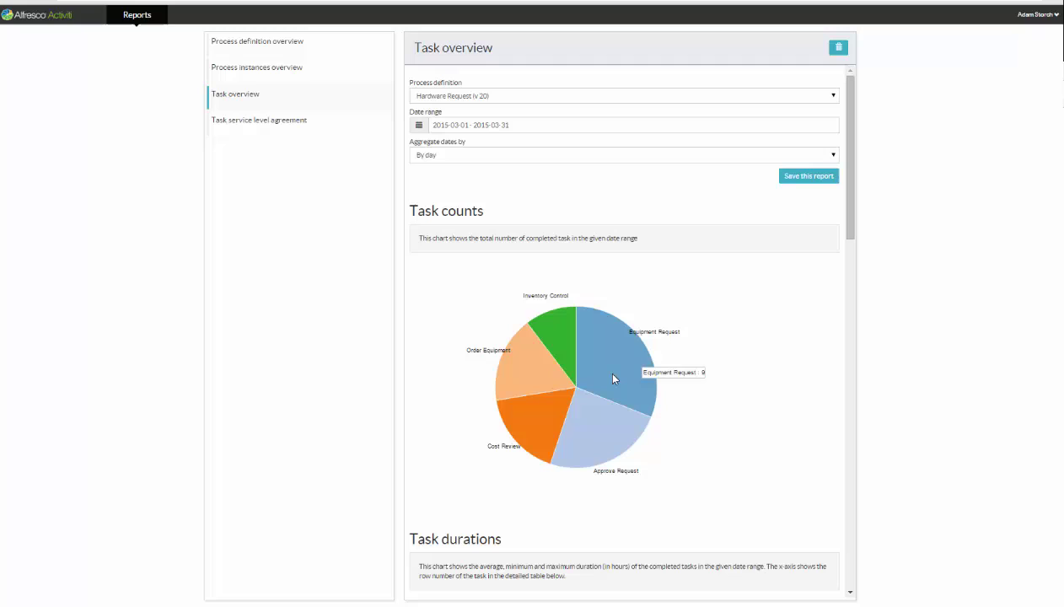
pyautogui.moveTo(555, 344)
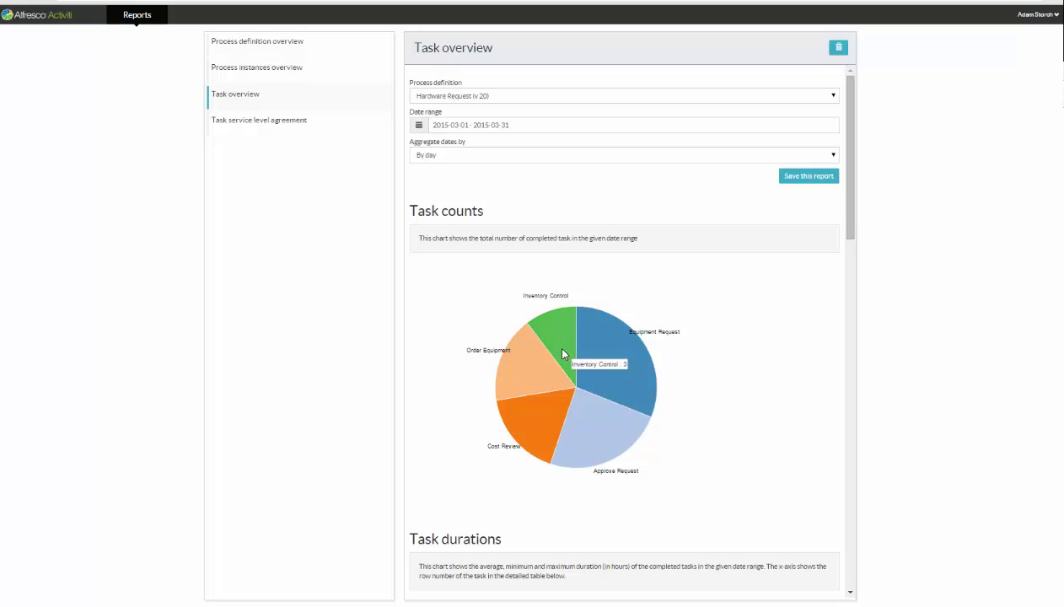
pyautogui.moveTo(542, 381)
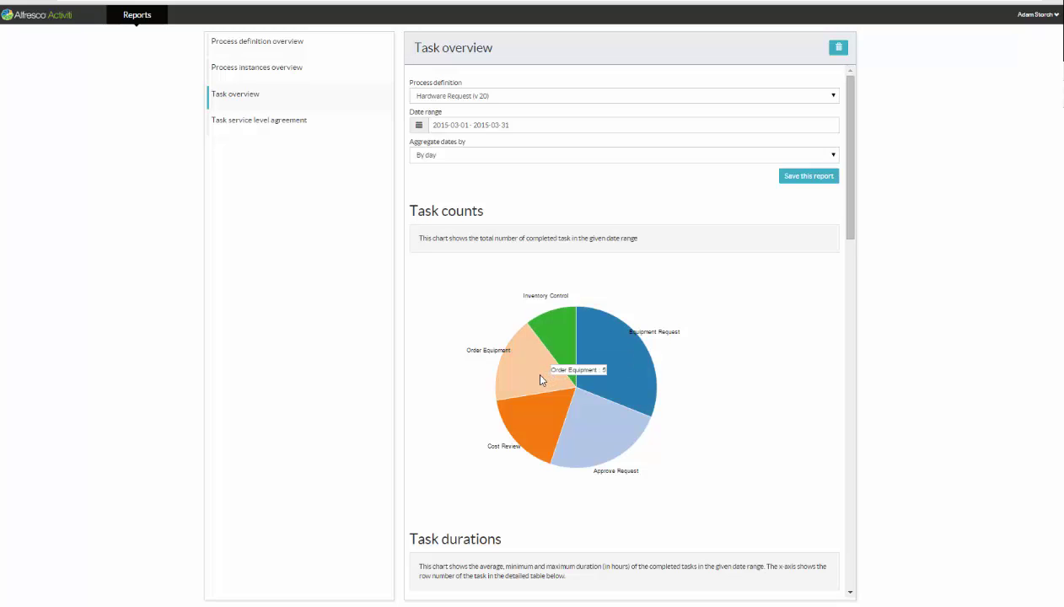
pyautogui.moveTo(542, 412)
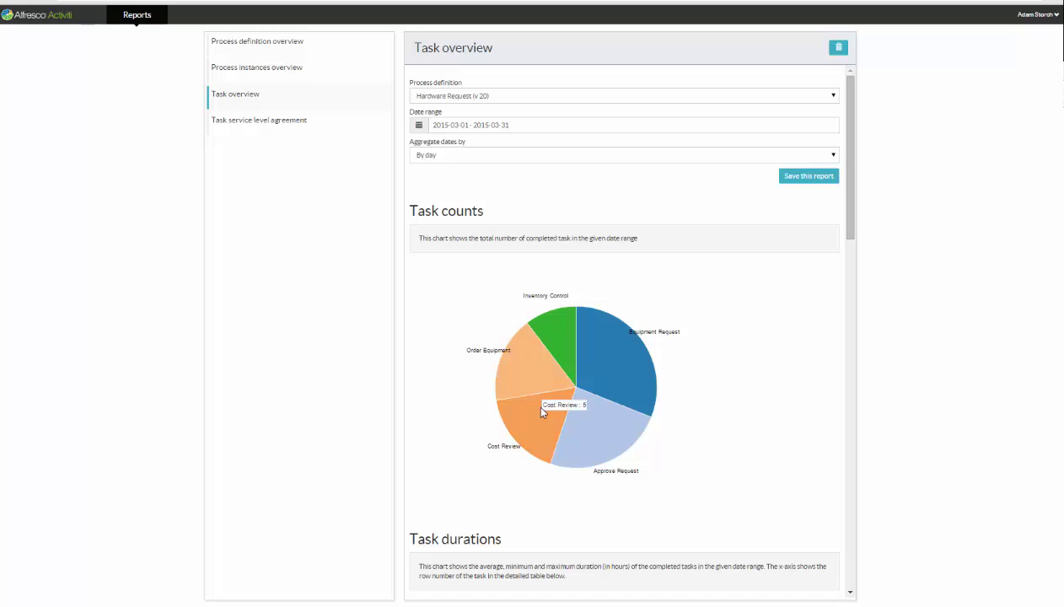
pyautogui.moveTo(601, 431)
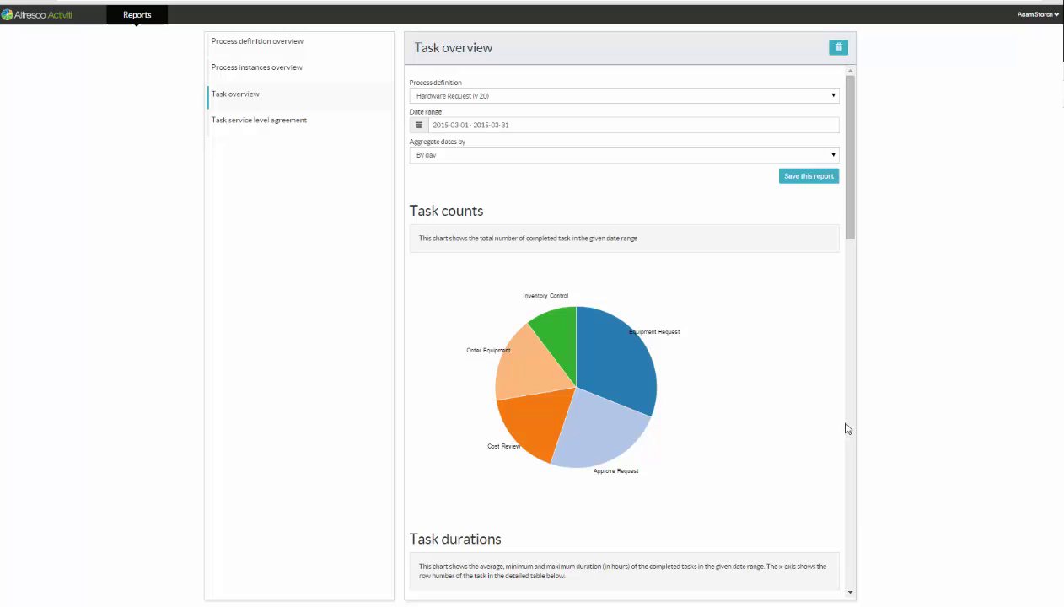
# Scroll the report down to the Task durations chart and Detailed task statistics table
pyautogui.click(850, 593)
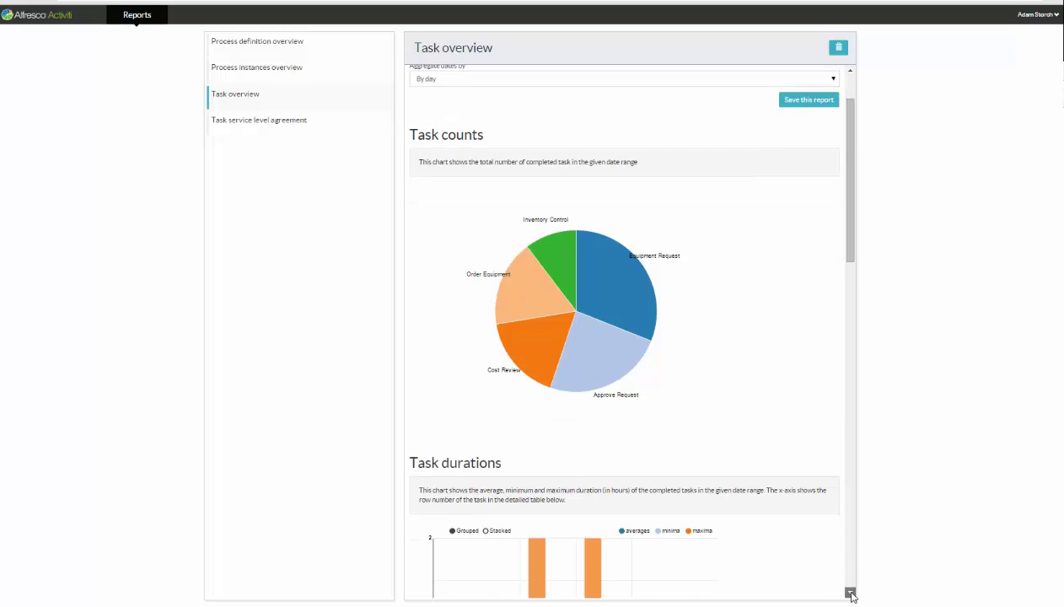
pyautogui.moveTo(851, 592); pyautogui.dragTo(851, 593)
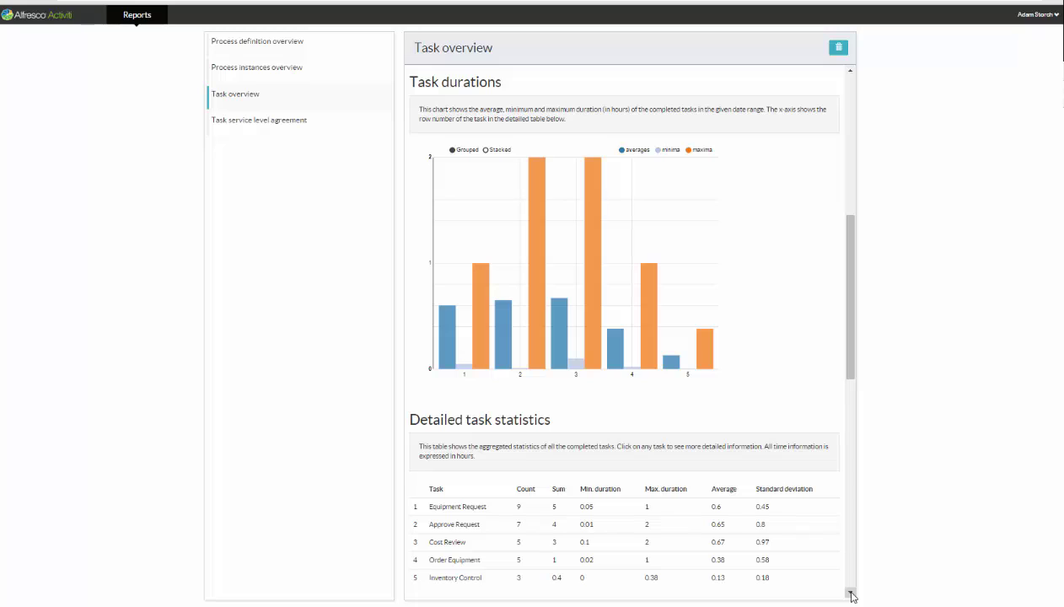
pyautogui.click(850, 593)
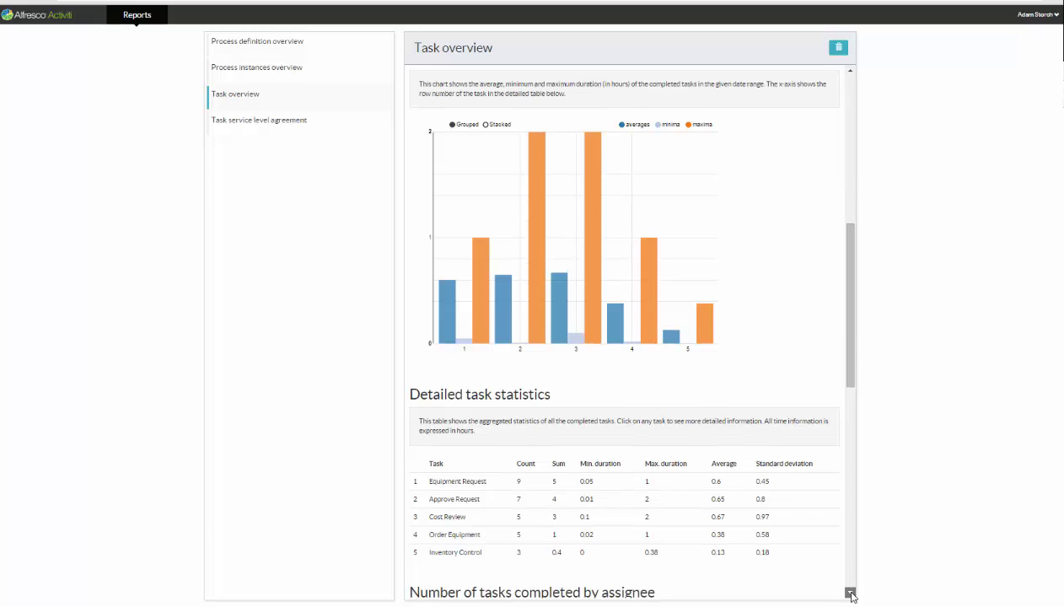
pyautogui.click(850, 71)
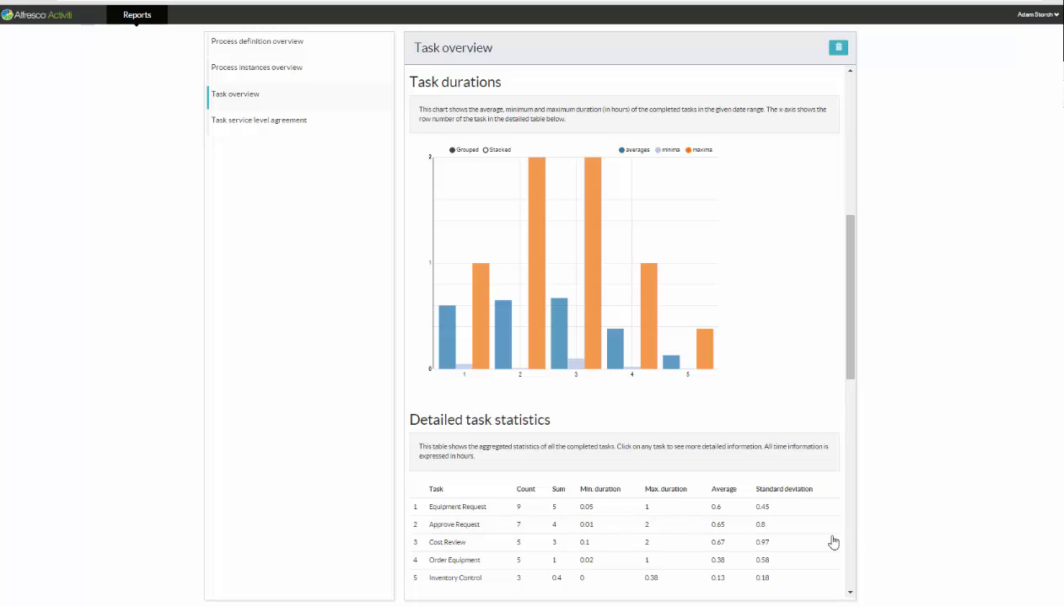
# Expand assignee statistics for the Equipment Request and Order Equipment rows
pyautogui.click(850, 593)
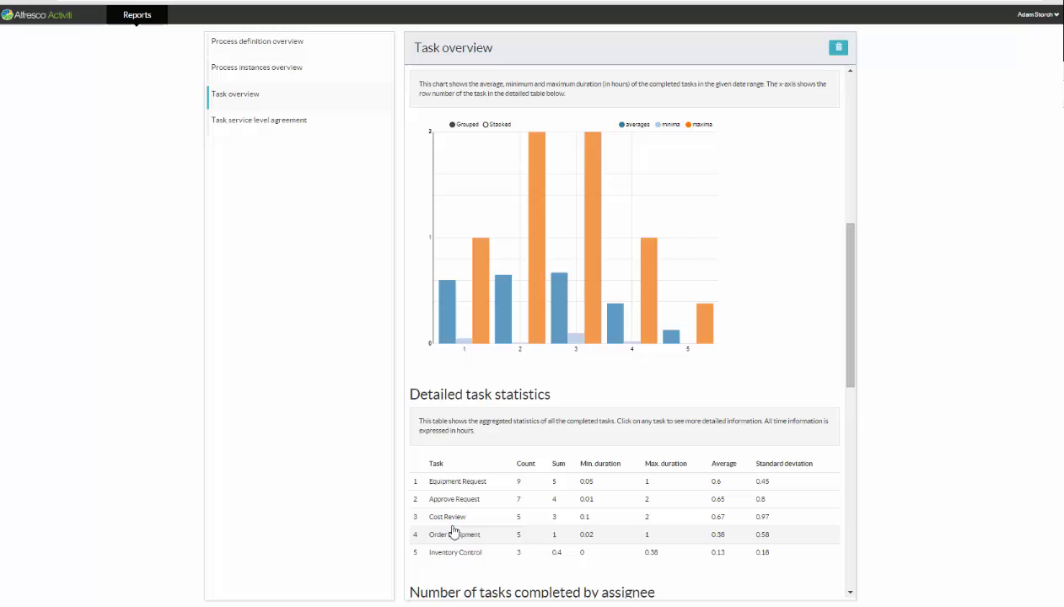
pyautogui.click(445, 486)
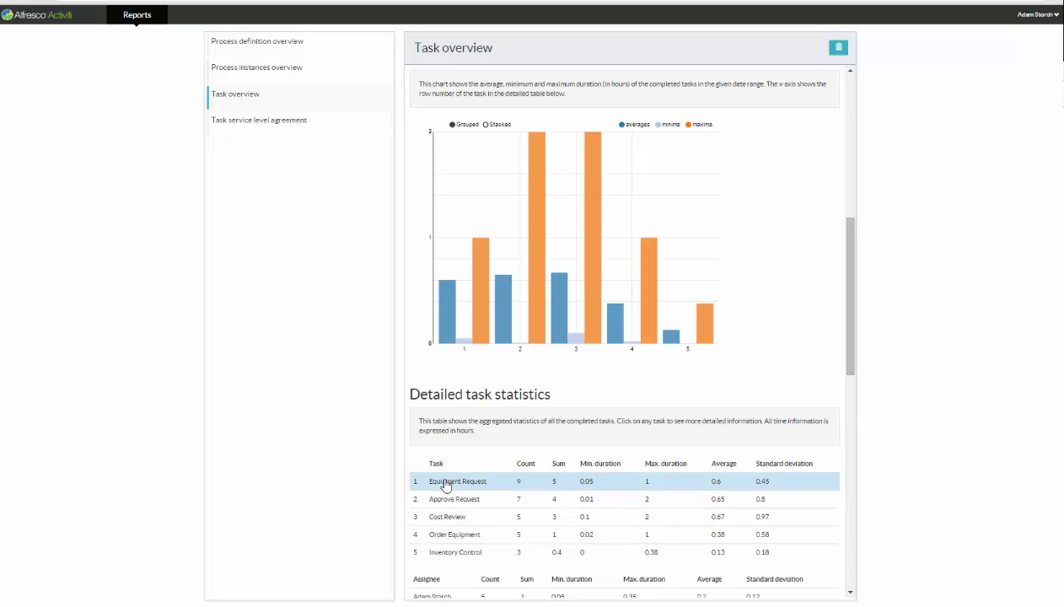
pyautogui.click(850, 595)
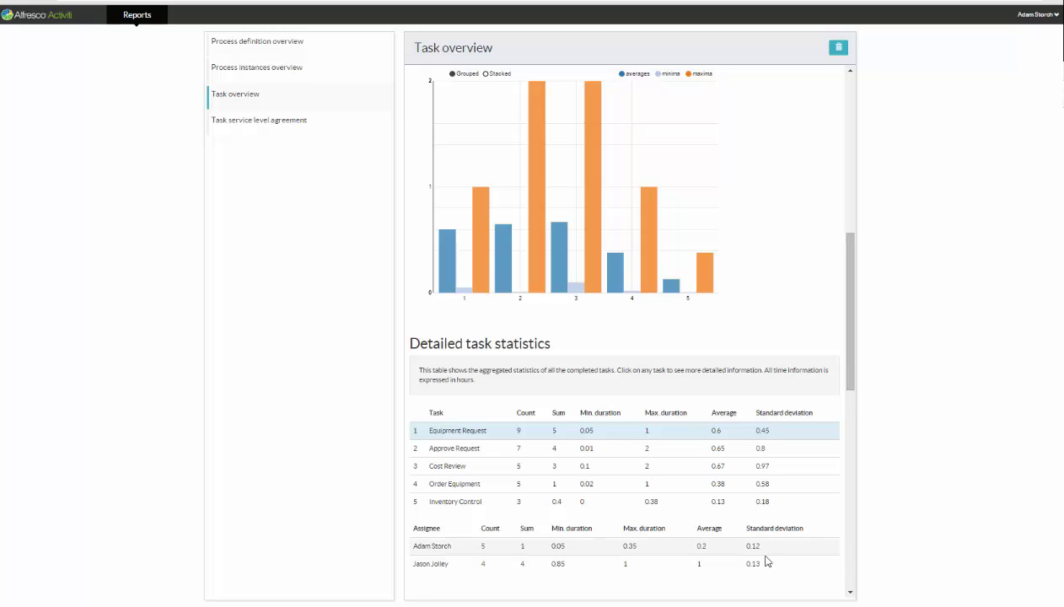
pyautogui.click(453, 487)
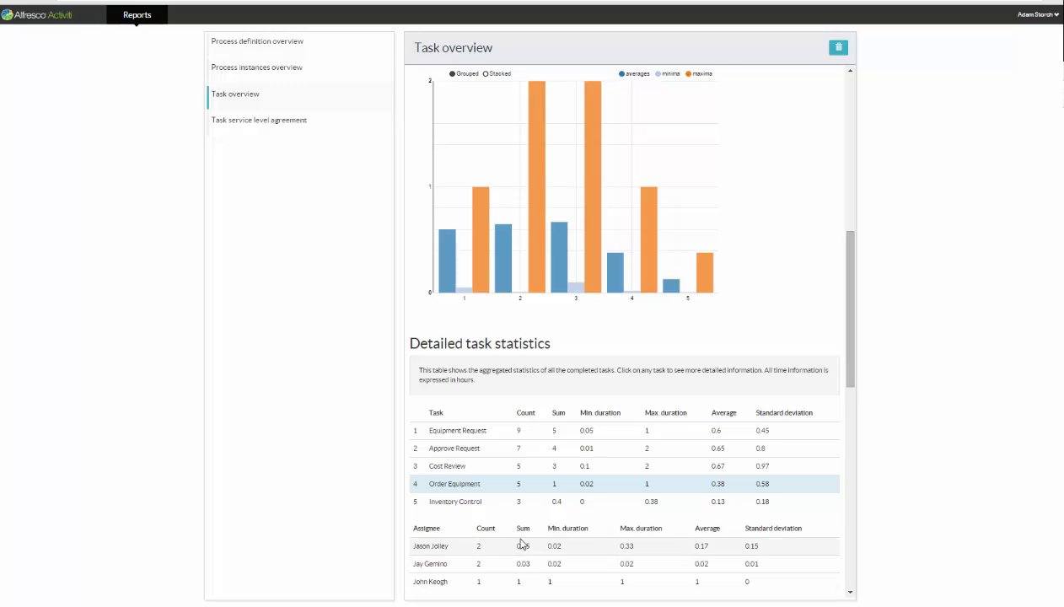
pyautogui.click(850, 72)
pyautogui.click(851, 72)
pyautogui.click(850, 74)
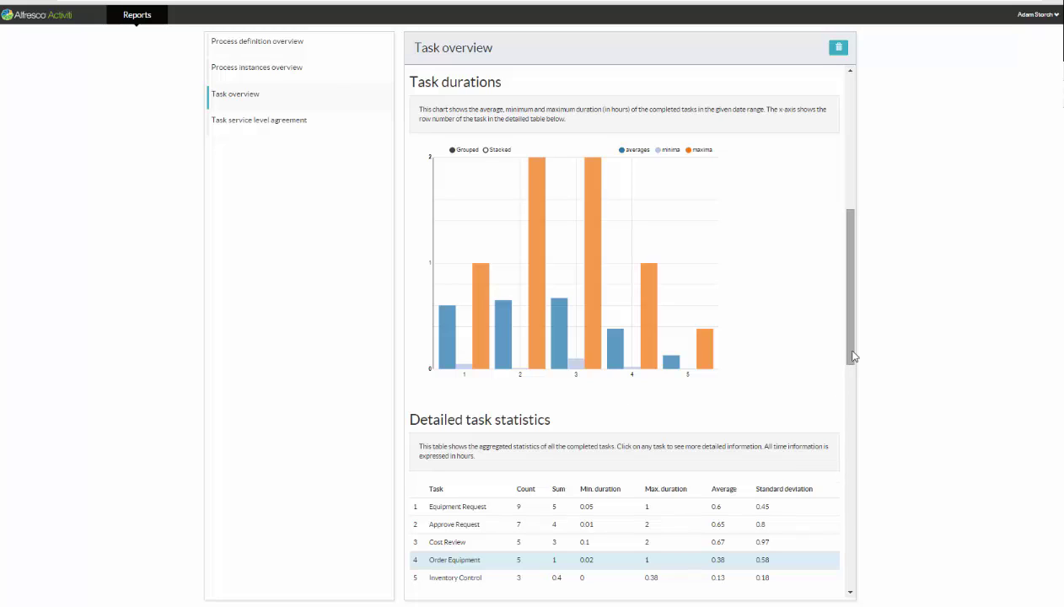
# Scroll the report panel back up to the top before saving
pyautogui.moveTo(853, 356); pyautogui.dragTo(870, 408)
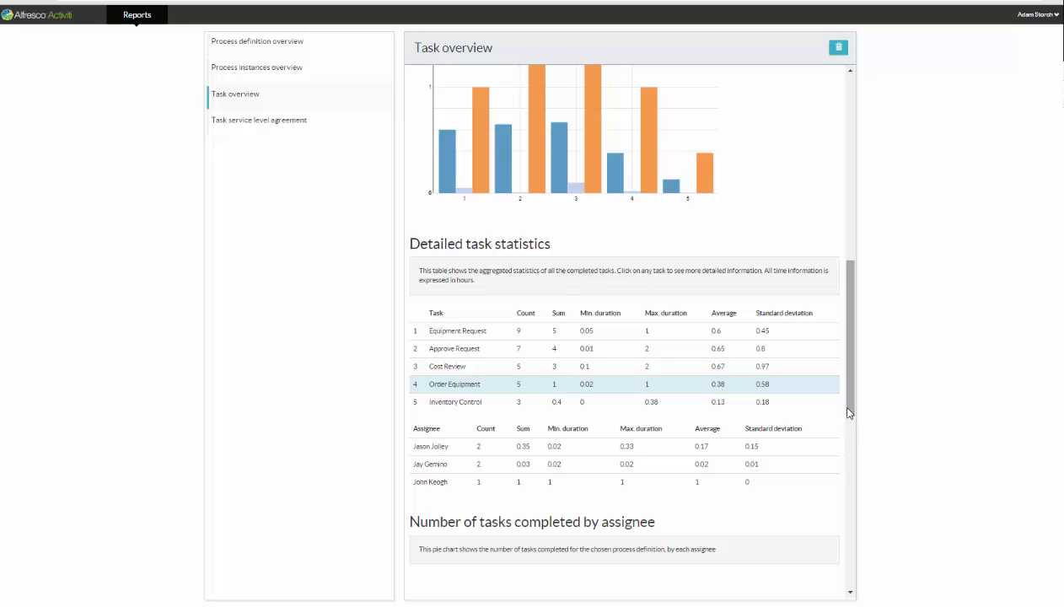
pyautogui.moveTo(849, 412); pyautogui.dragTo(833, 211)
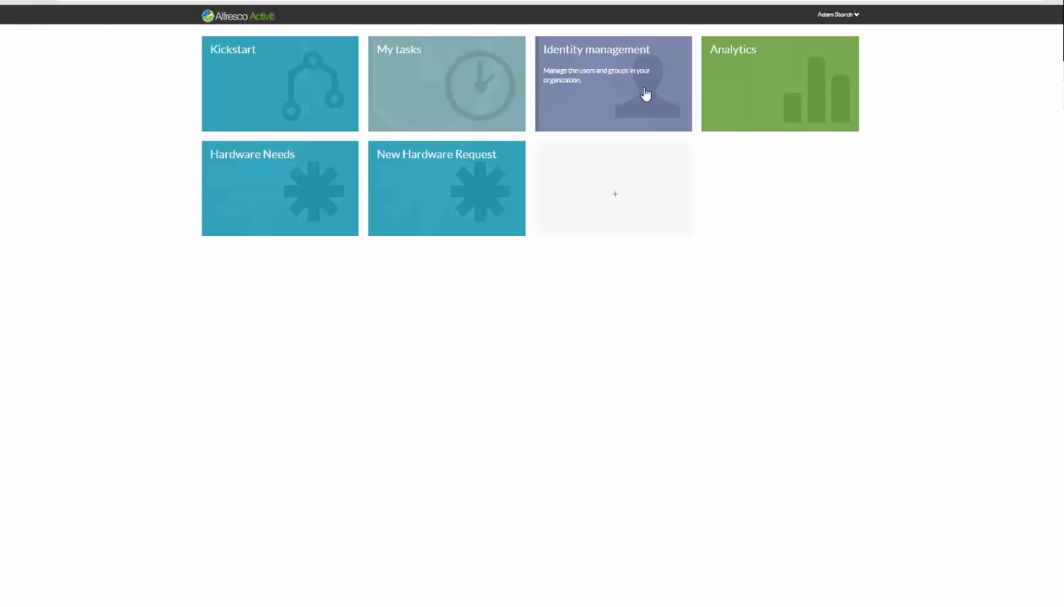
# Open the saved Equipment Requests - March 2015 report and expand its Equipment Request assignee statistics
pyautogui.click(759, 89)
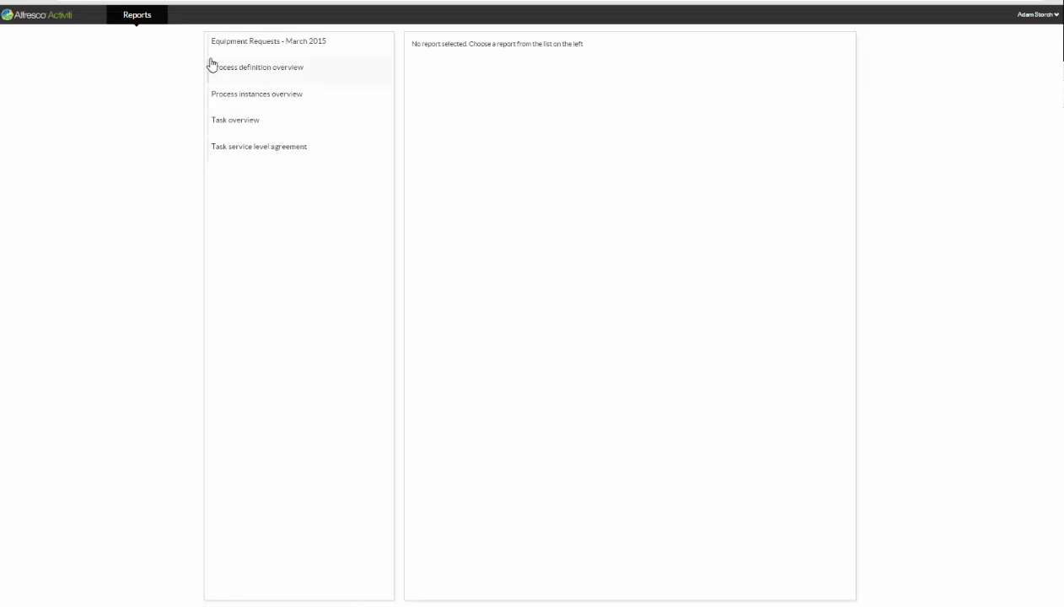
pyautogui.click(236, 48)
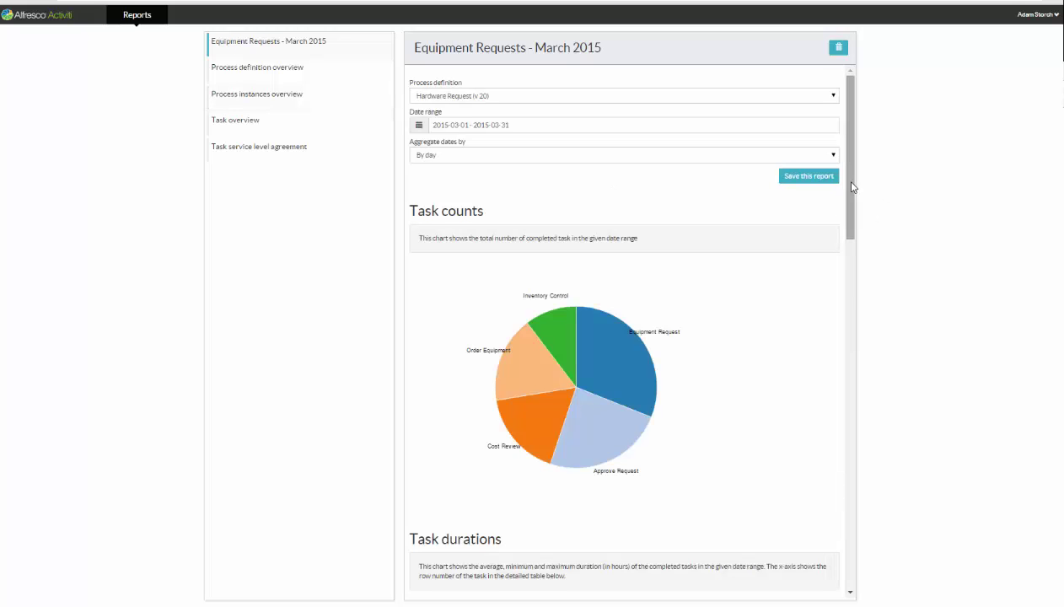
pyautogui.moveTo(852, 187); pyautogui.dragTo(898, 386)
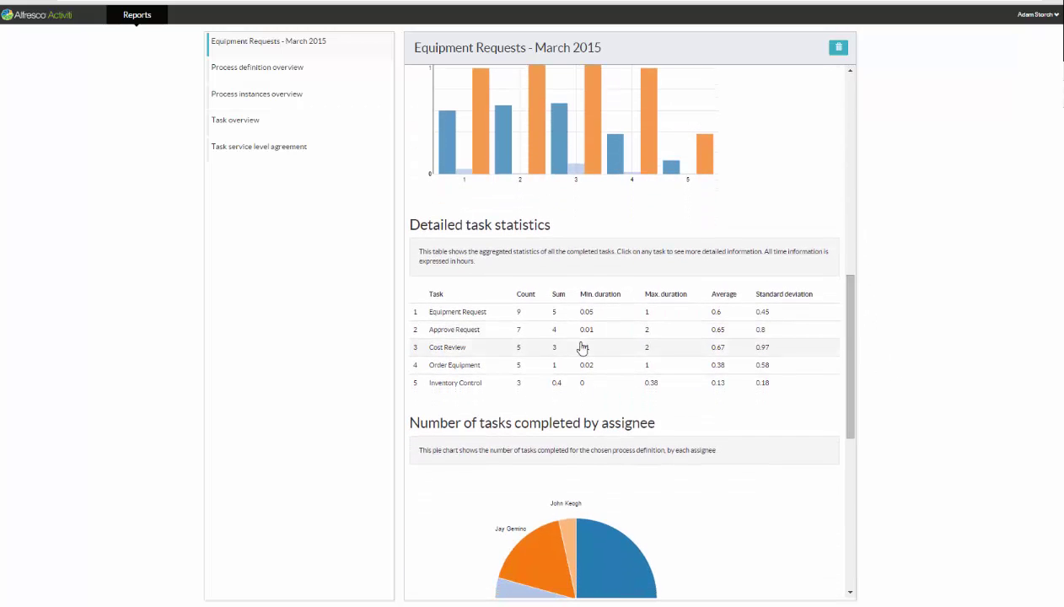
pyautogui.click(461, 313)
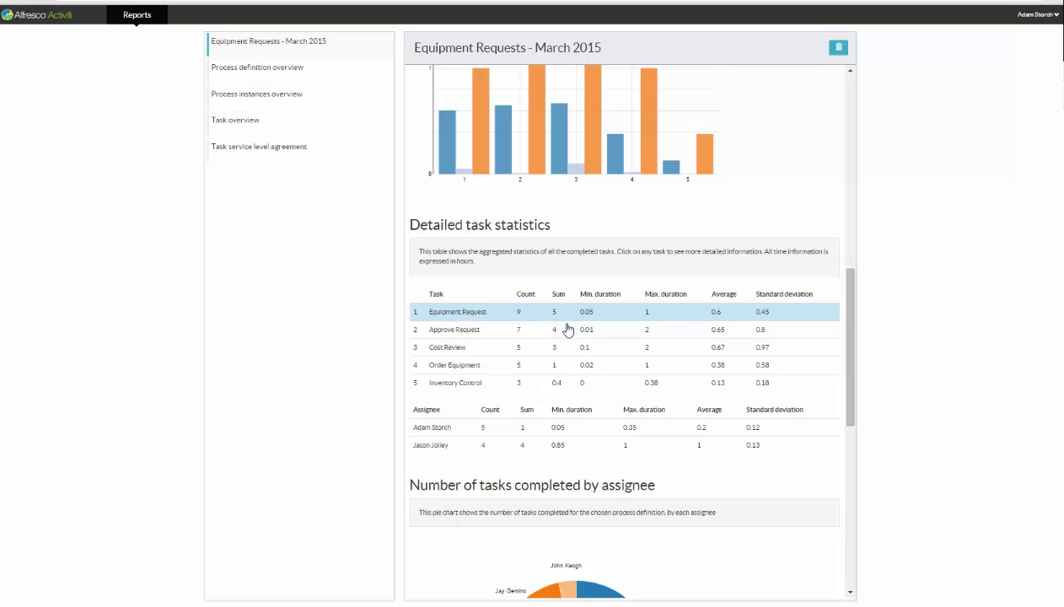
pyautogui.scroll(2, 836, 337)
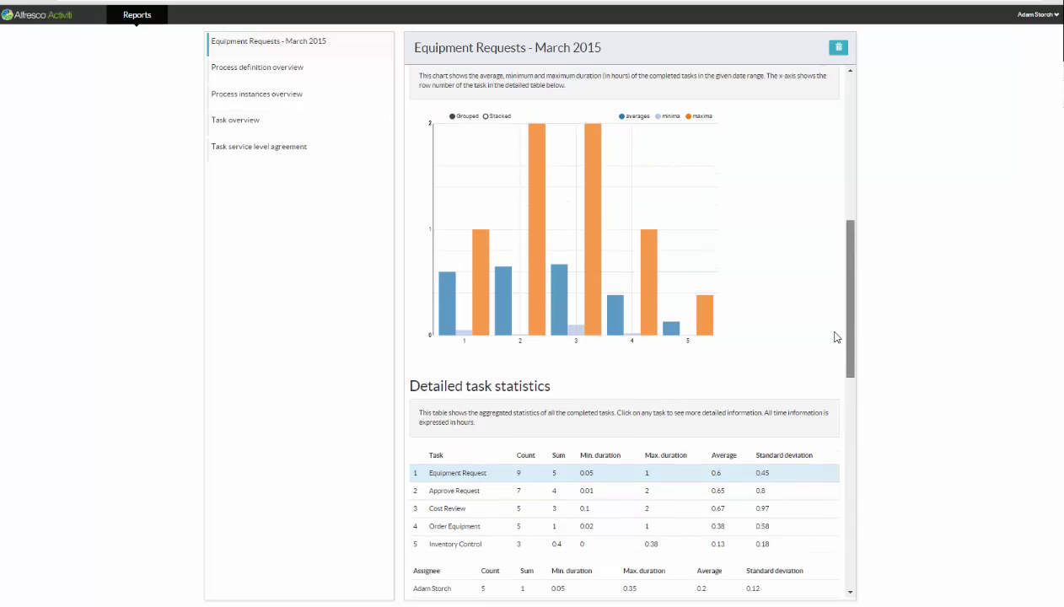
pyautogui.scroll(6, 836, 338)
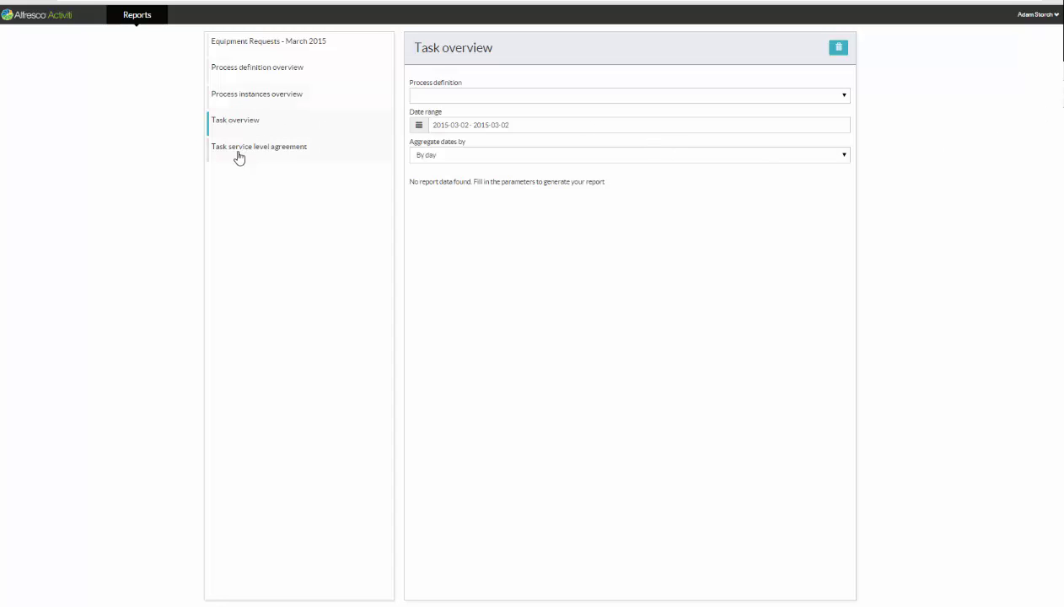
# Open the Task service level agreement report from the report list
pyautogui.click(285, 149)
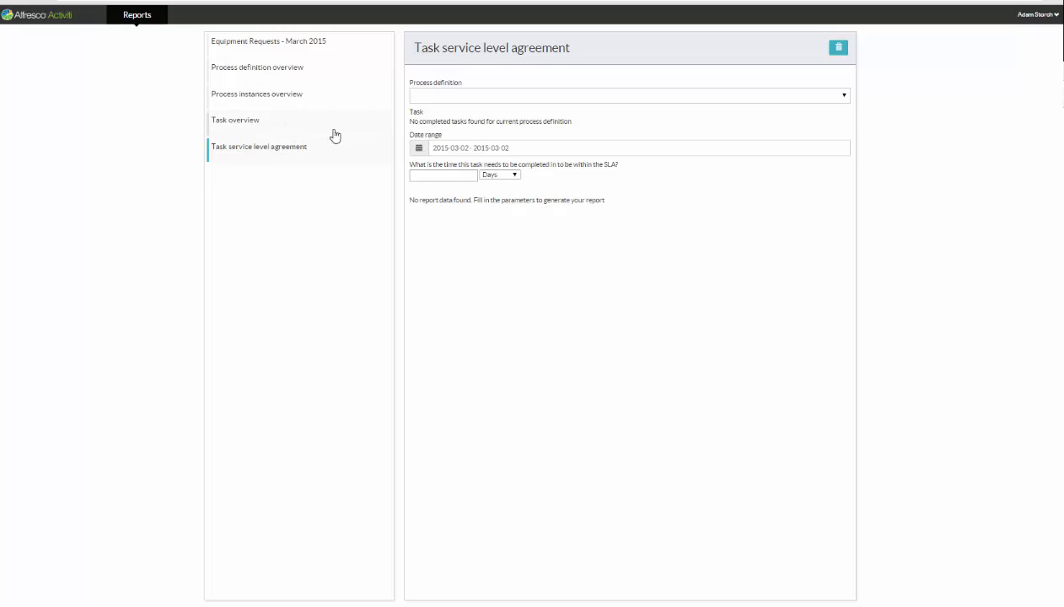
# Choose process definition Hardware Request (v 20) and task Equipment Request
pyautogui.click(428, 96)
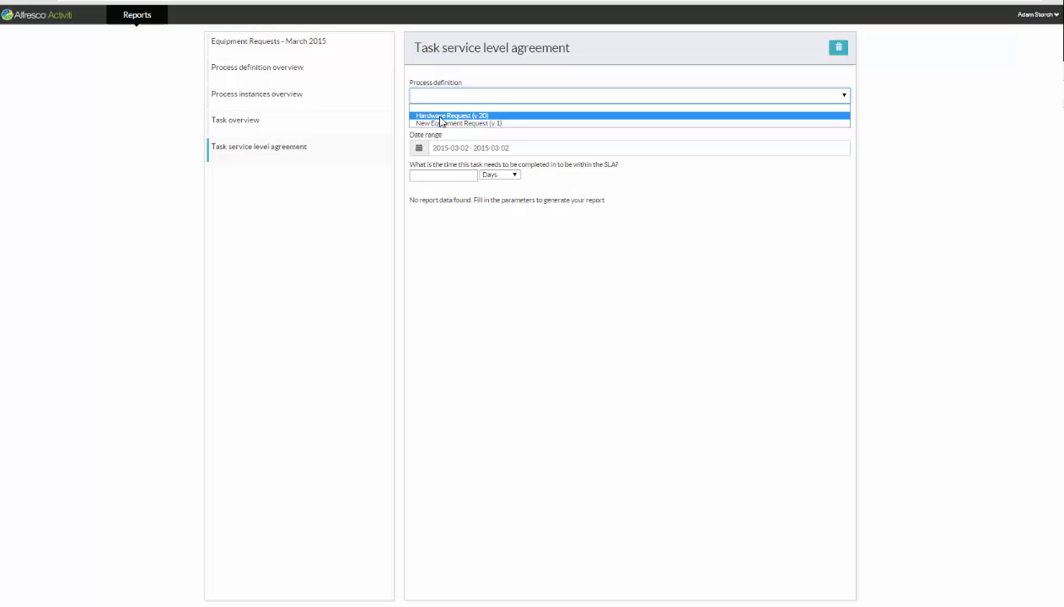
pyautogui.click(438, 115)
pyautogui.click(438, 127)
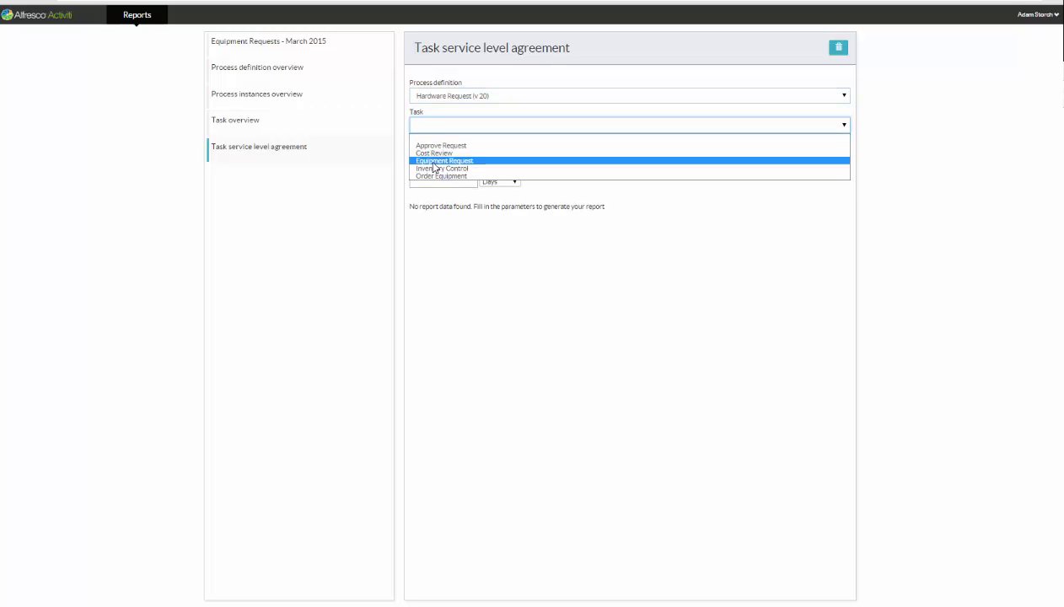
pyautogui.click(436, 162)
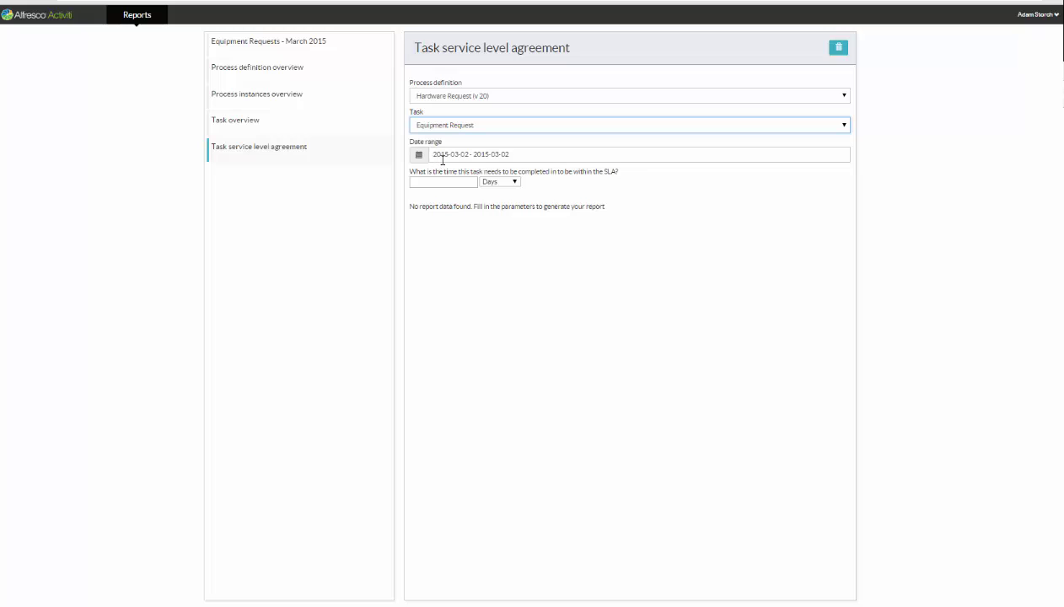
# Set the date range to a custom 1–31 March 2015 and apply it
pyautogui.click(441, 158)
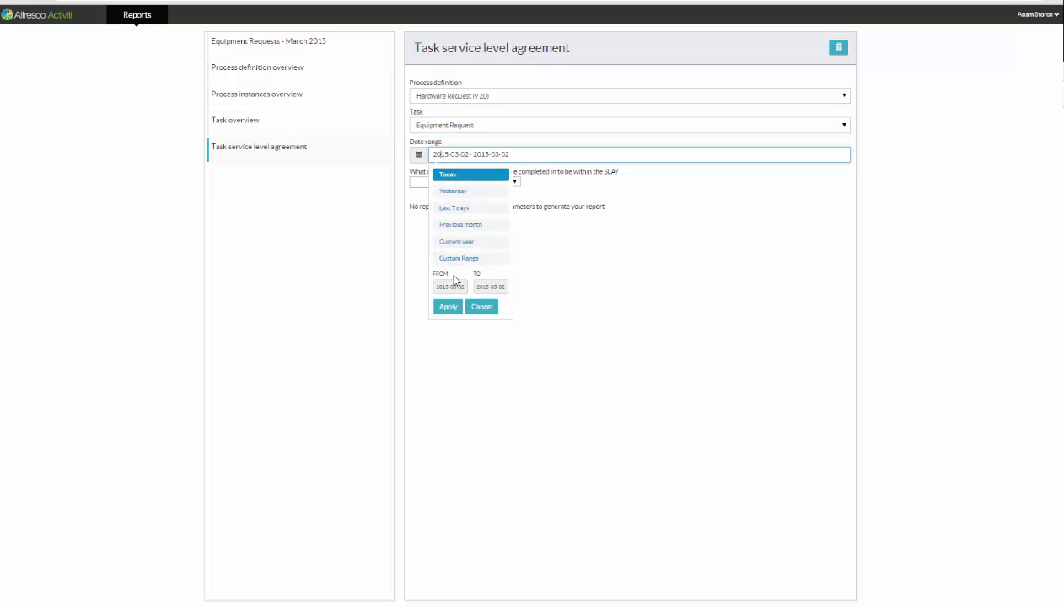
pyautogui.click(454, 266)
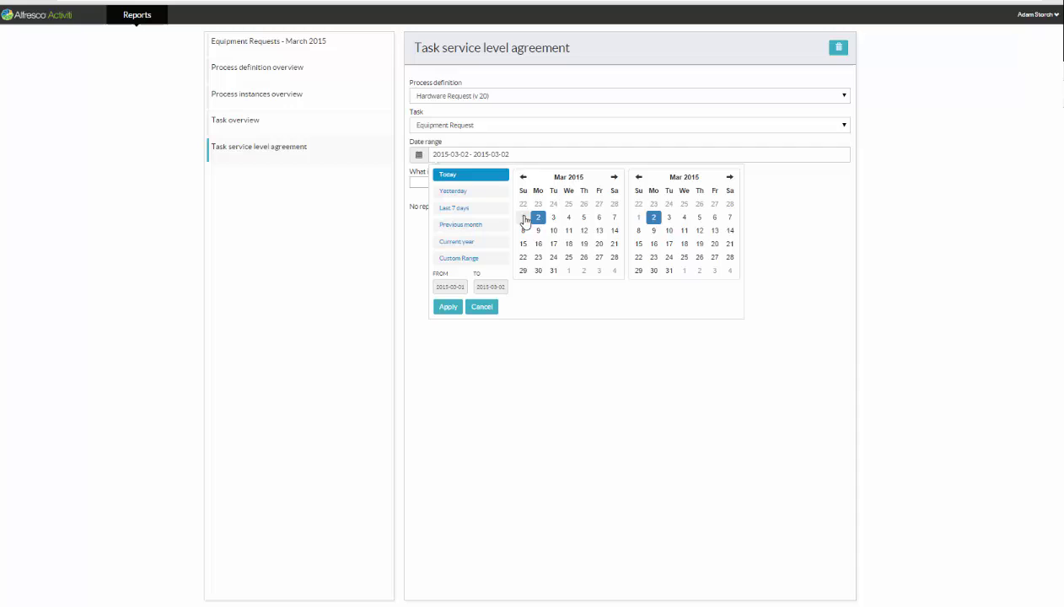
pyautogui.click(523, 217)
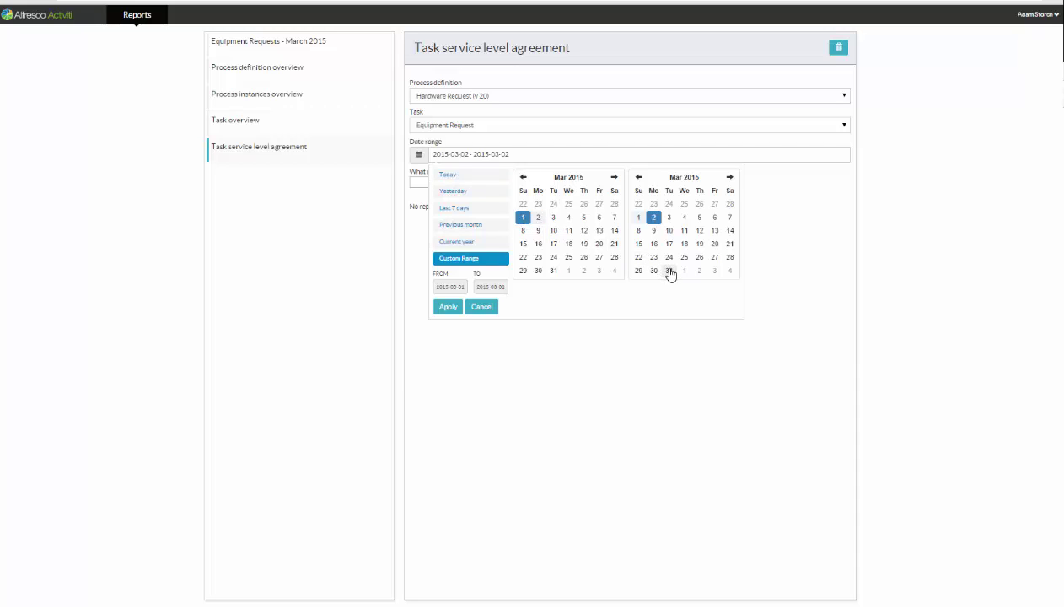
pyautogui.click(668, 271)
pyautogui.click(444, 308)
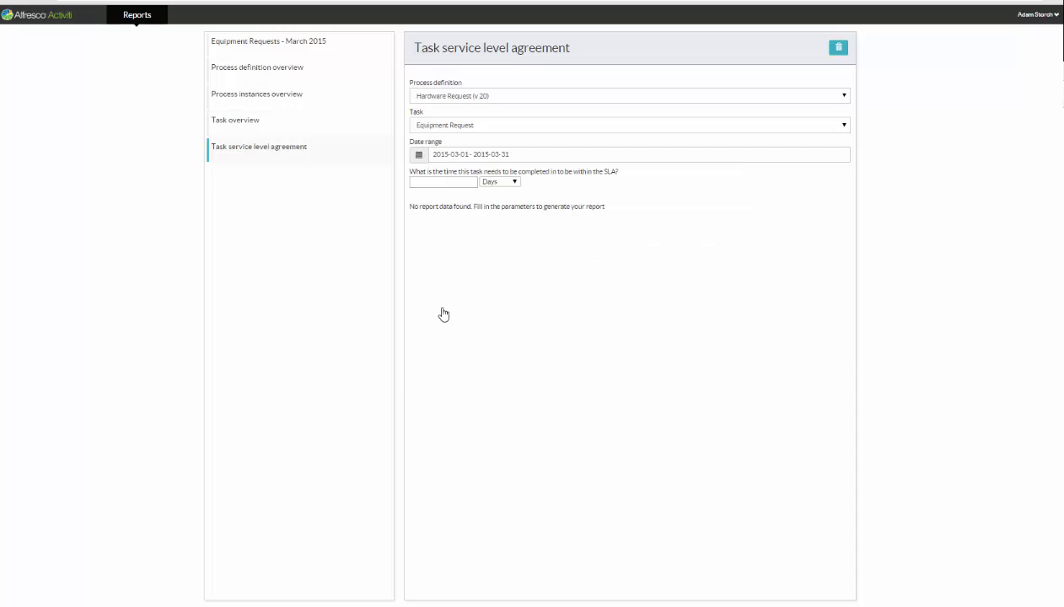
pyautogui.click(443, 184)
# Set the SLA limit to 30 Minutes, giving 5 OK versus 4 Not OK tasks
pyautogui.click(514, 183)
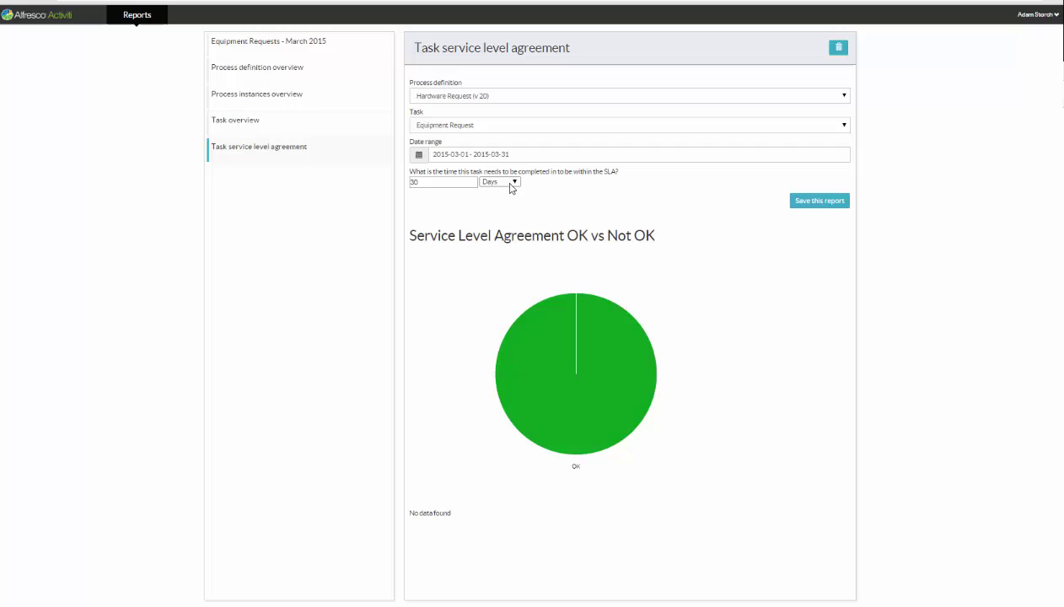
pyautogui.click(511, 184)
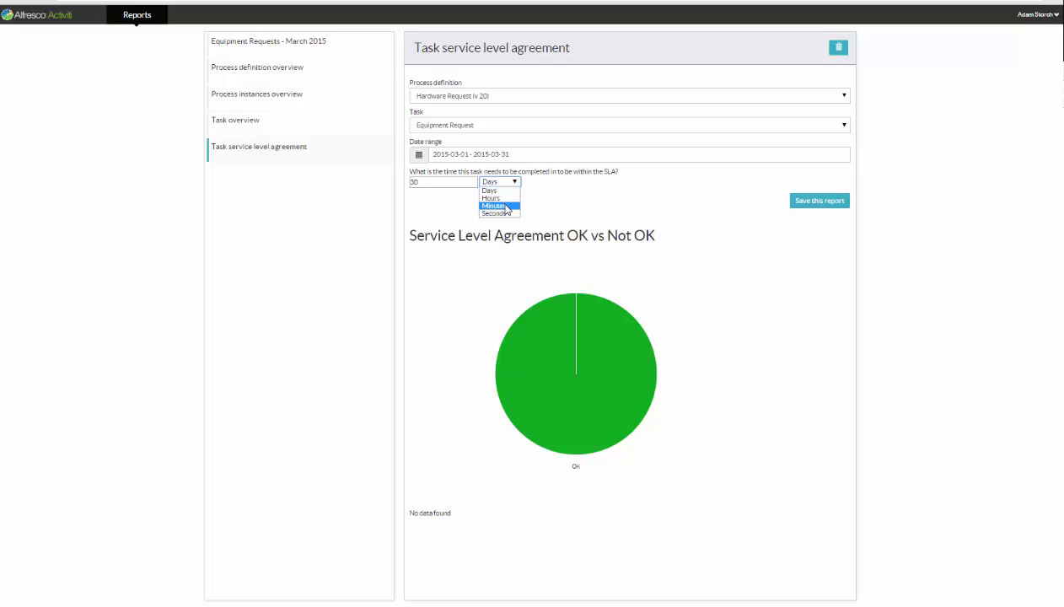
pyautogui.click(506, 206)
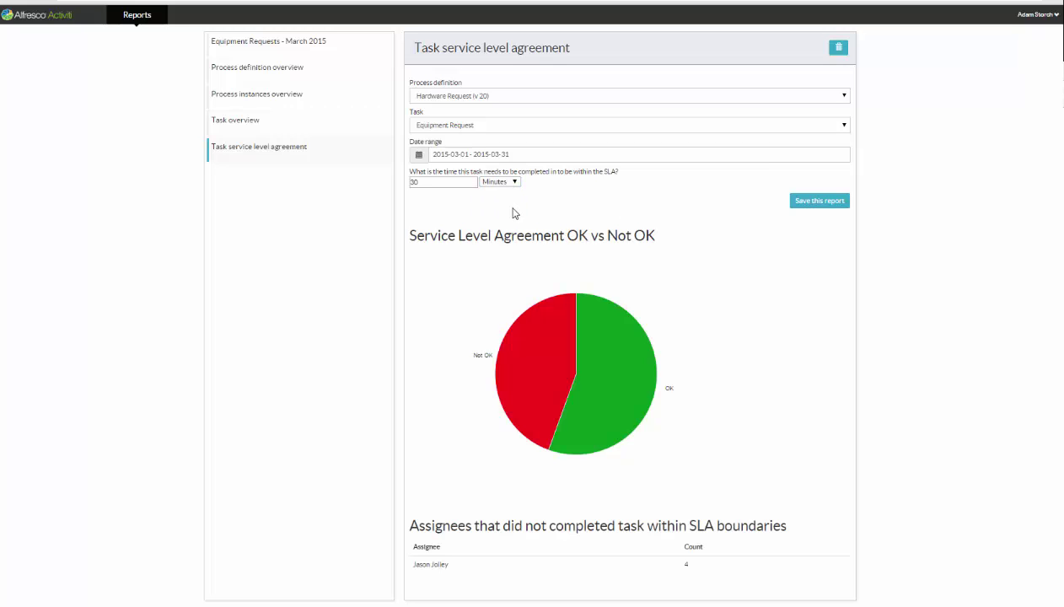
pyautogui.moveTo(544, 321)
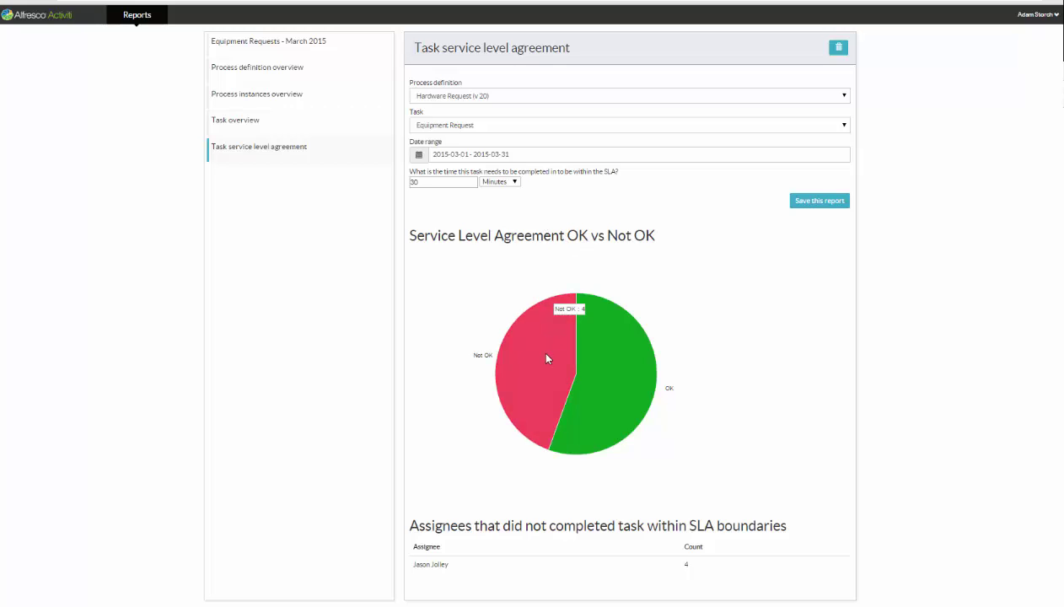
pyautogui.moveTo(607, 359)
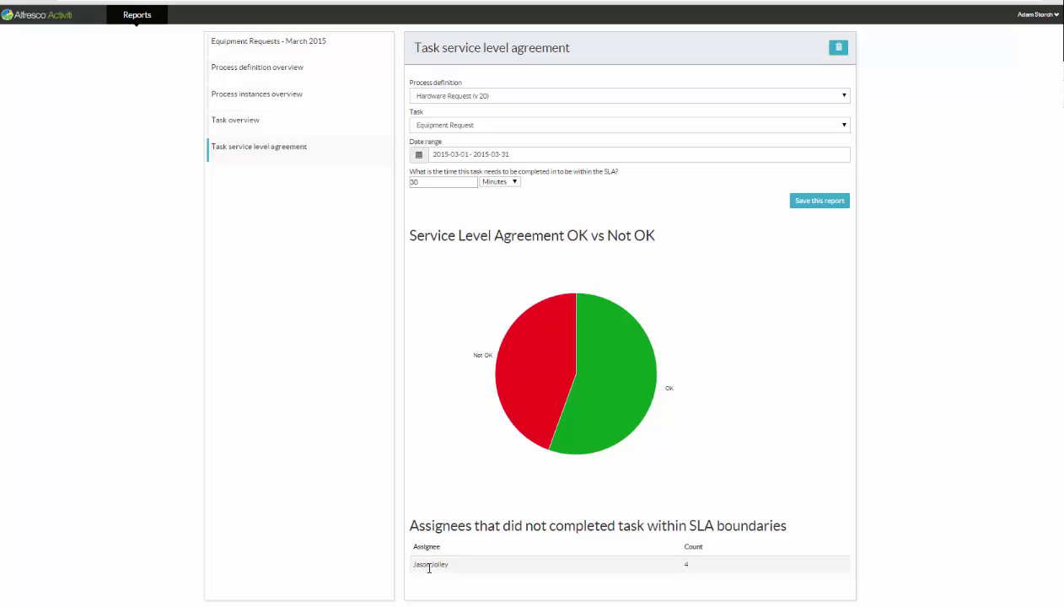
pyautogui.moveTo(507, 384)
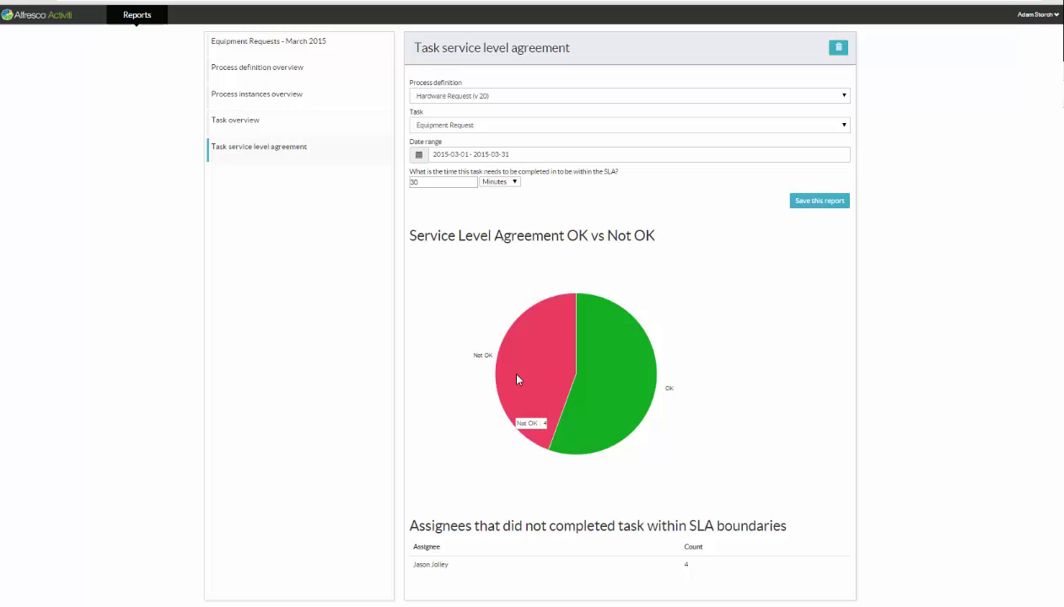
# Save the SLA report under the name 'SLA for Equipment Requests March 2015'
pyautogui.click(820, 202)
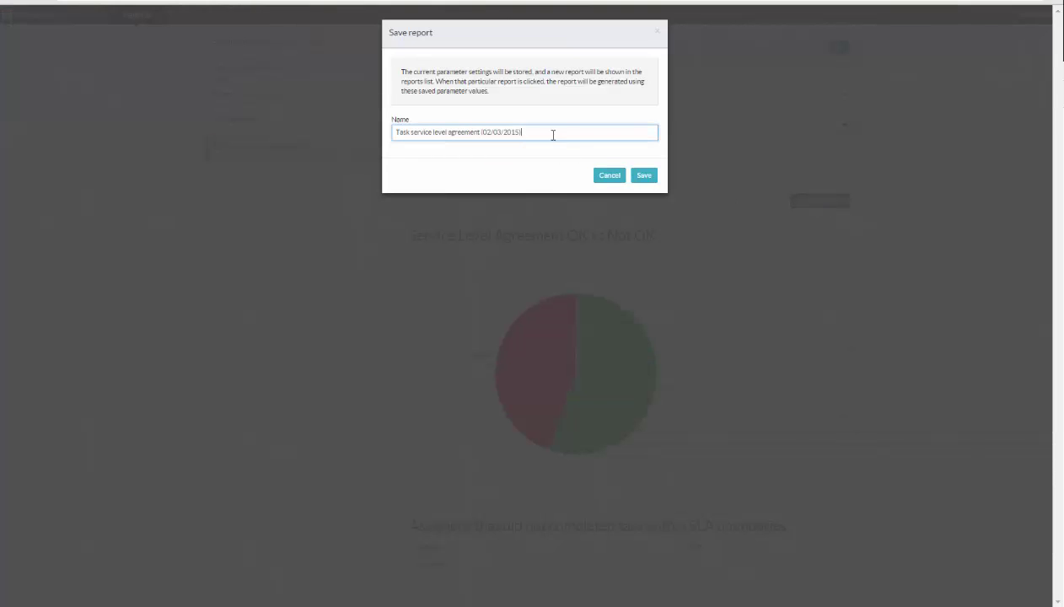
pyautogui.moveTo(552, 133); pyautogui.dragTo(334, 137)
pyautogui.write('S')
pyautogui.write('201')
pyautogui.write('c')
pyautogui.click(644, 176)
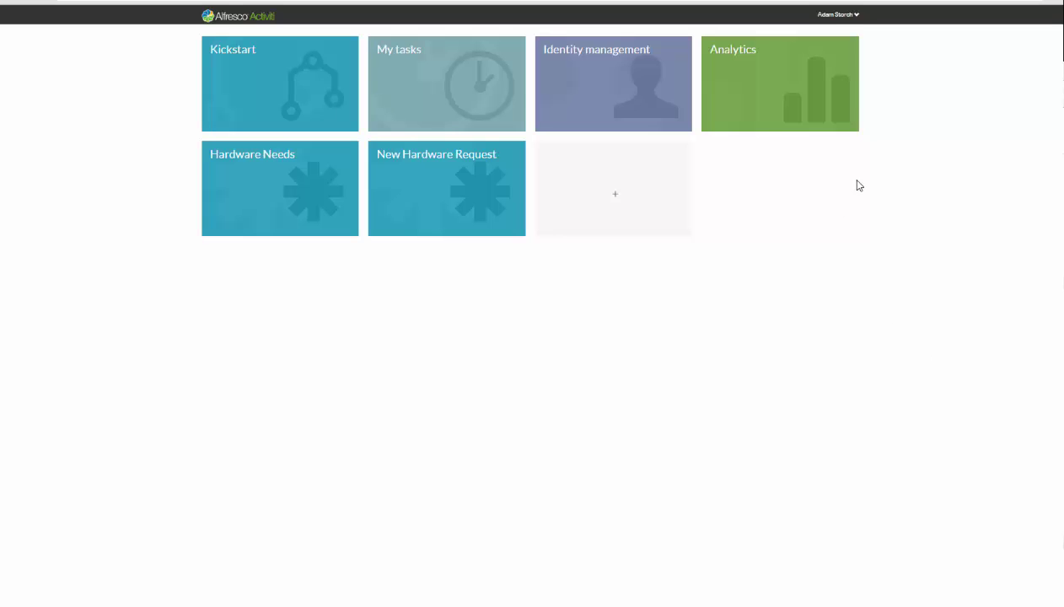
# Reopen the saved Equipment Requests - March 2015 report from the Analytics reports list
pyautogui.click(772, 83)
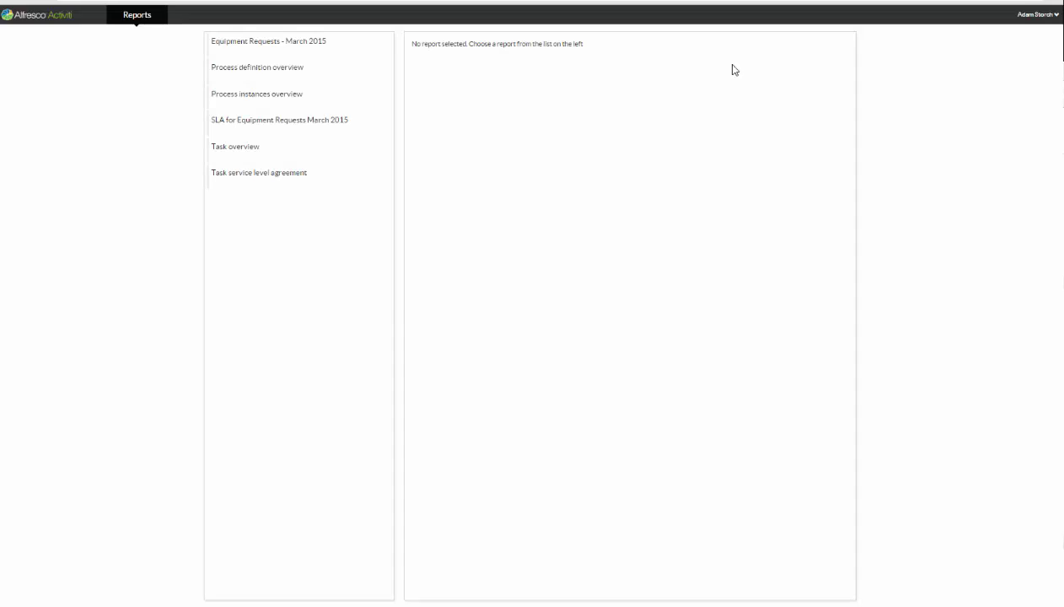
pyautogui.click(284, 47)
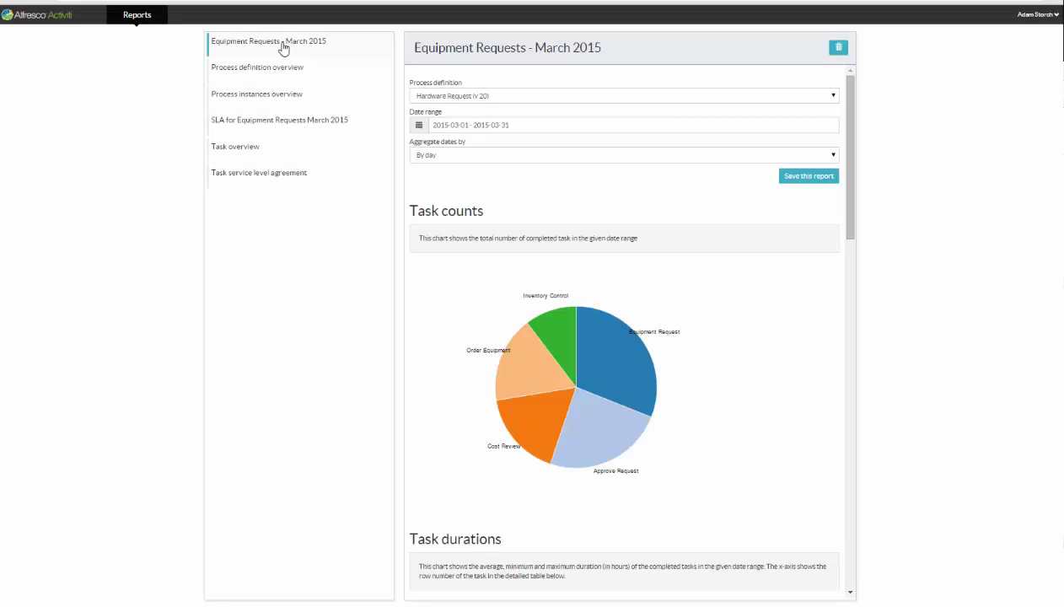